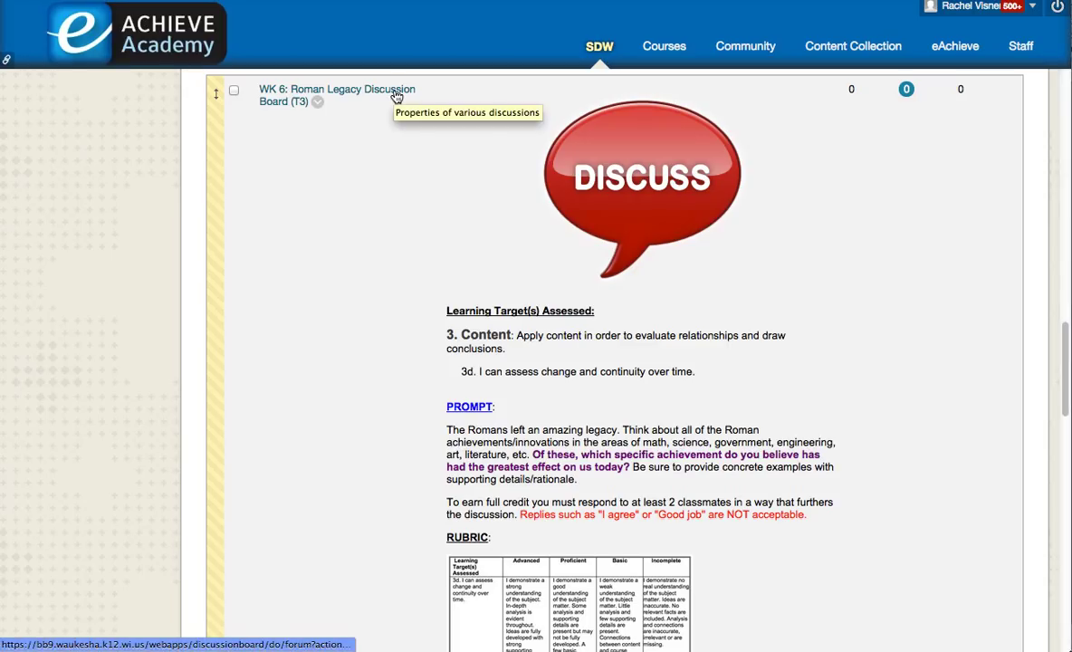
# Step: Start a new thread in the WK 6: Roman Legacy Discussion Board (T3) topic with the subject "Roman Empire Post"
pyautogui.click(395, 95)
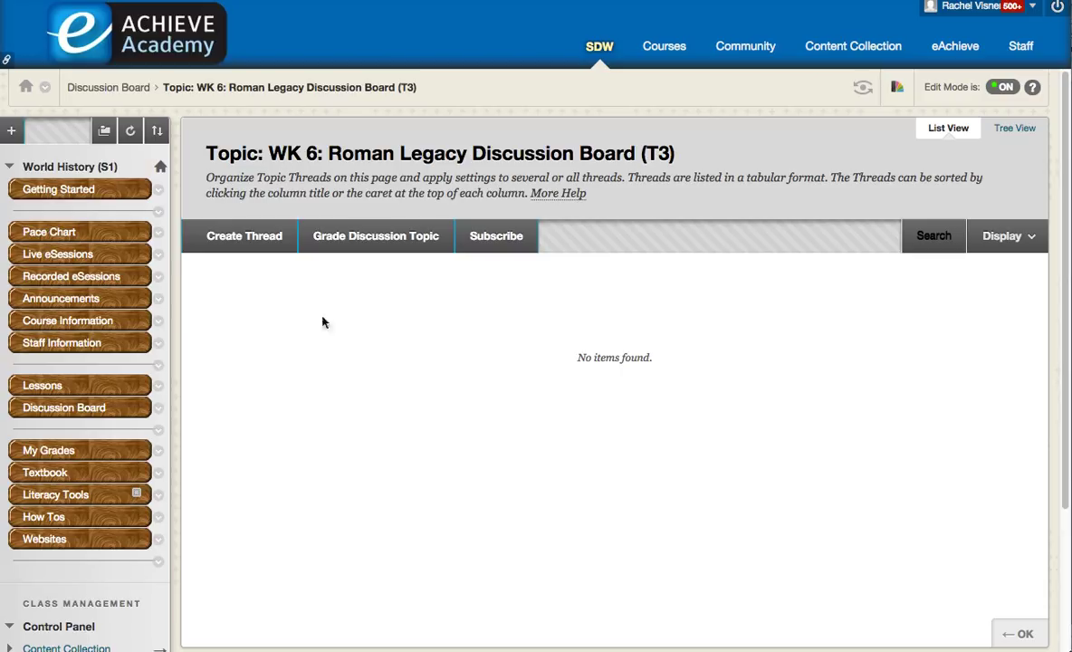
pyautogui.click(234, 245)
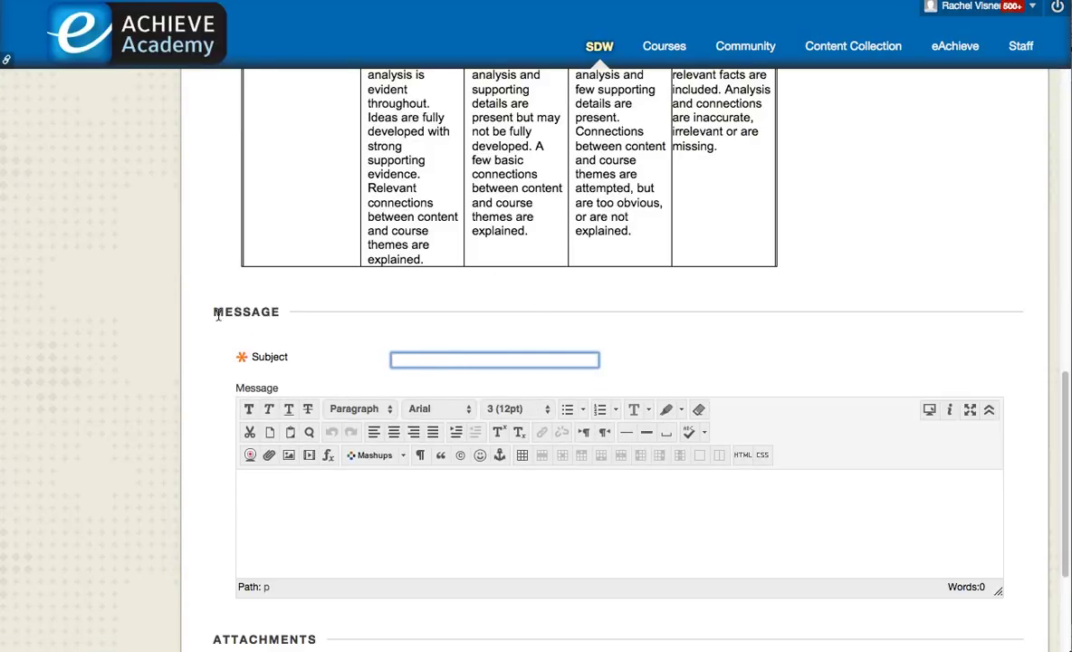
pyautogui.moveTo(214, 311); pyautogui.dragTo(289, 333)
pyautogui.click(421, 359)
pyautogui.write('Rome')
pyautogui.press('BackSpace')
pyautogui.write('an Empire Post')
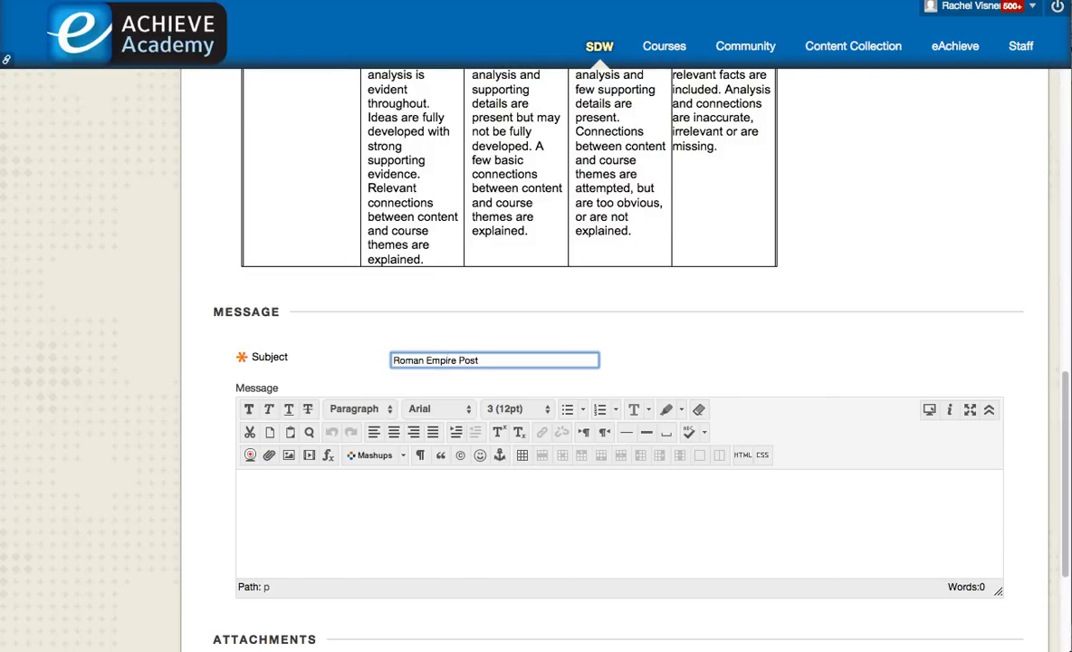
# Step: Write the thread's message body as "Message - detailed, showed analysis..."
pyautogui.click(505, 494)
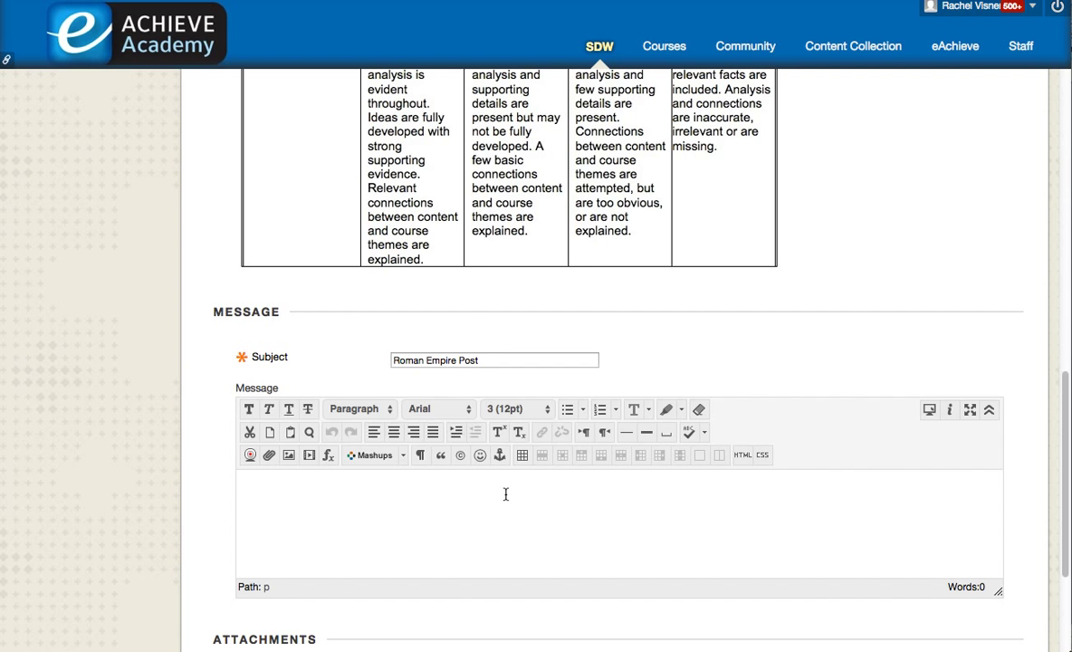
pyautogui.write('Message')
pyautogui.scroll(10, 521, 421)
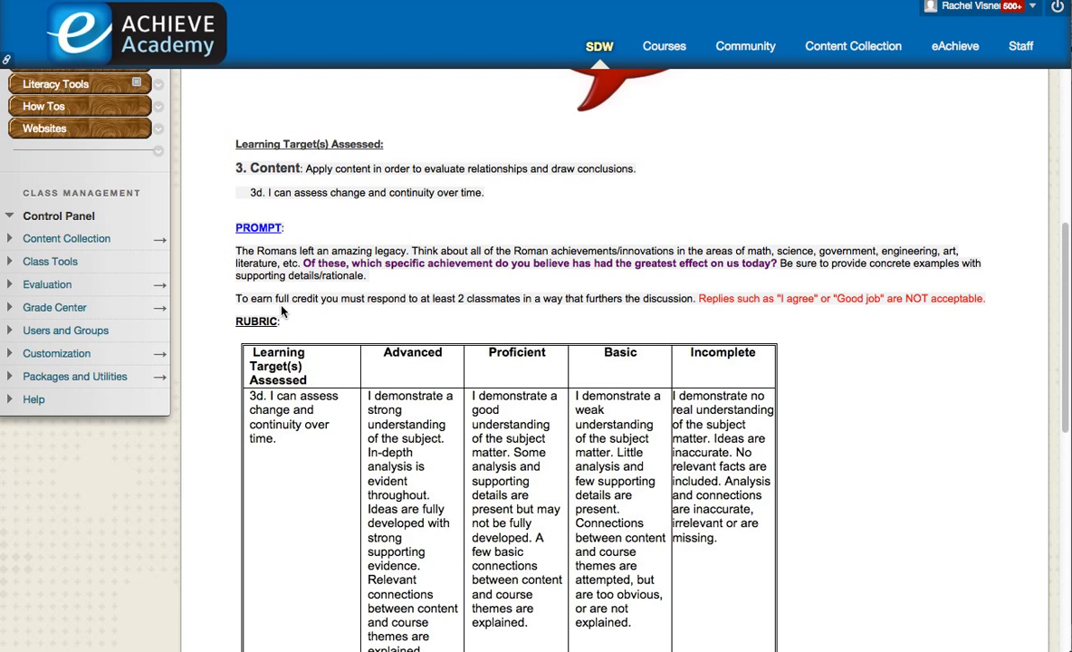
pyautogui.scroll(-5, 577, 489)
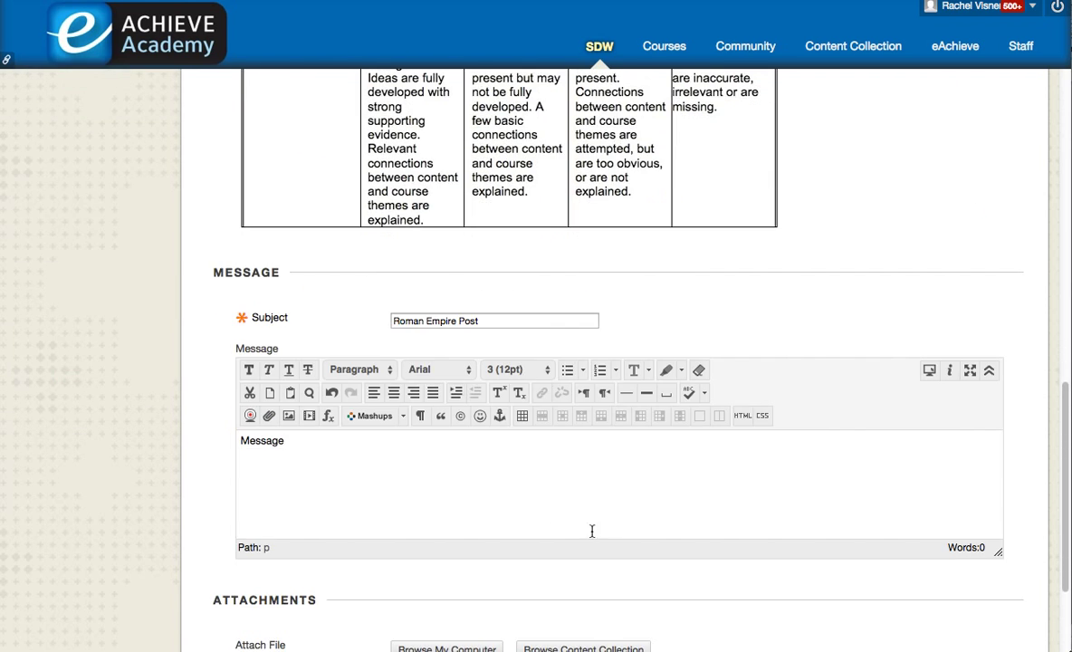
pyautogui.click(298, 451)
pyautogui.write('- detailed, showed analys')
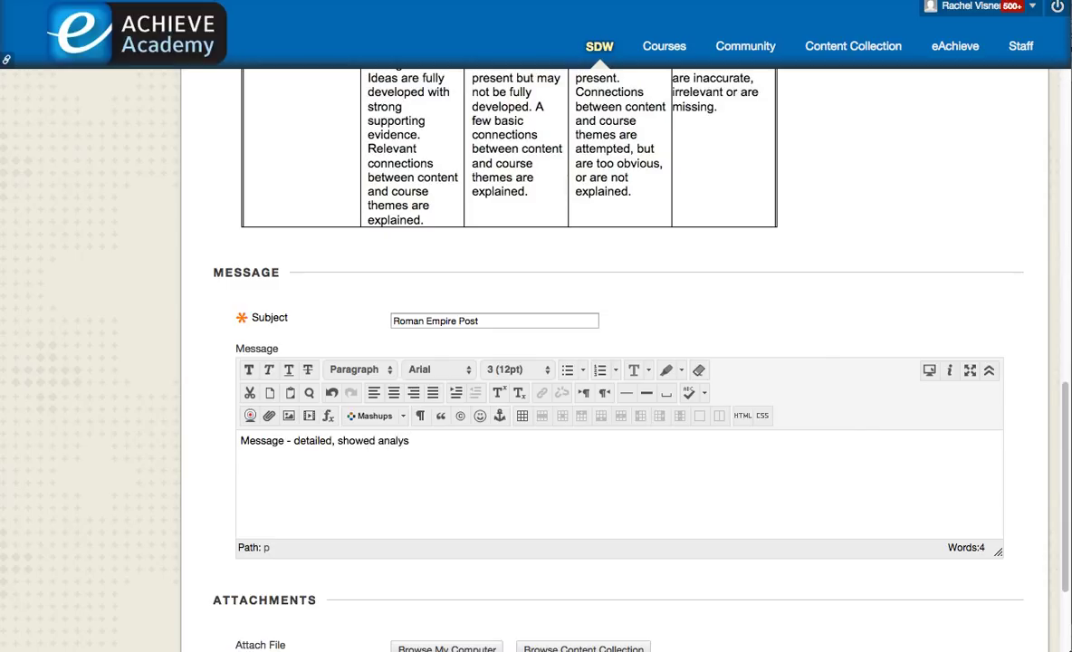
pyautogui.press('BackSpace')
pyautogui.write('sis...')
# Step: Extend the thread's subject to "Roman Empire Post - test" and submit the post
pyautogui.scroll(-2, 464, 492)
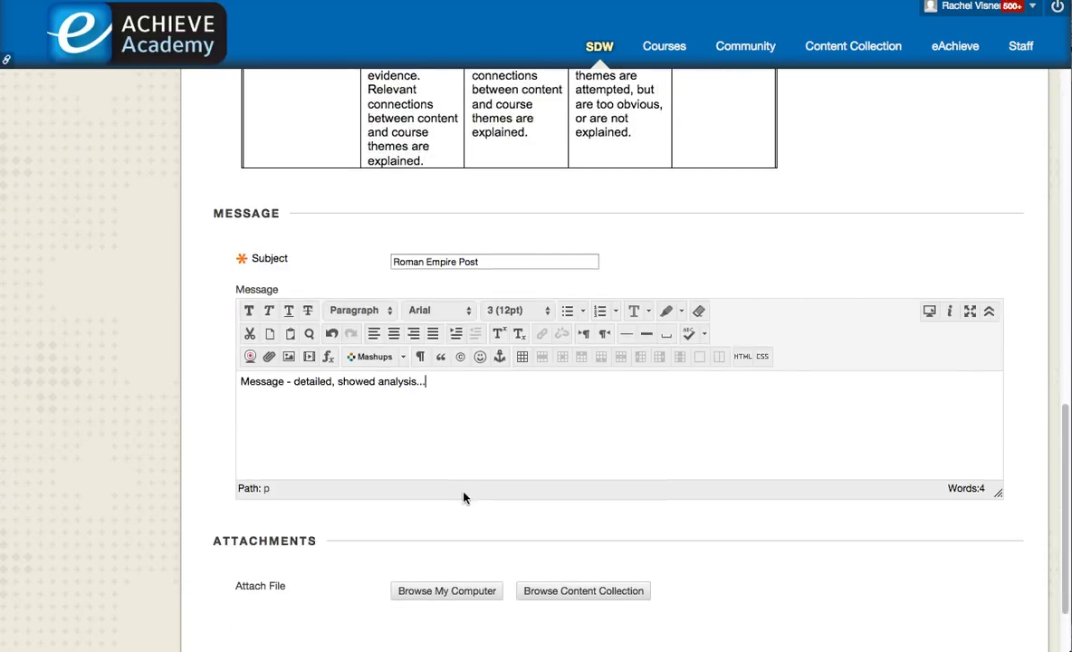
pyautogui.click(520, 262)
pyautogui.write('- t')
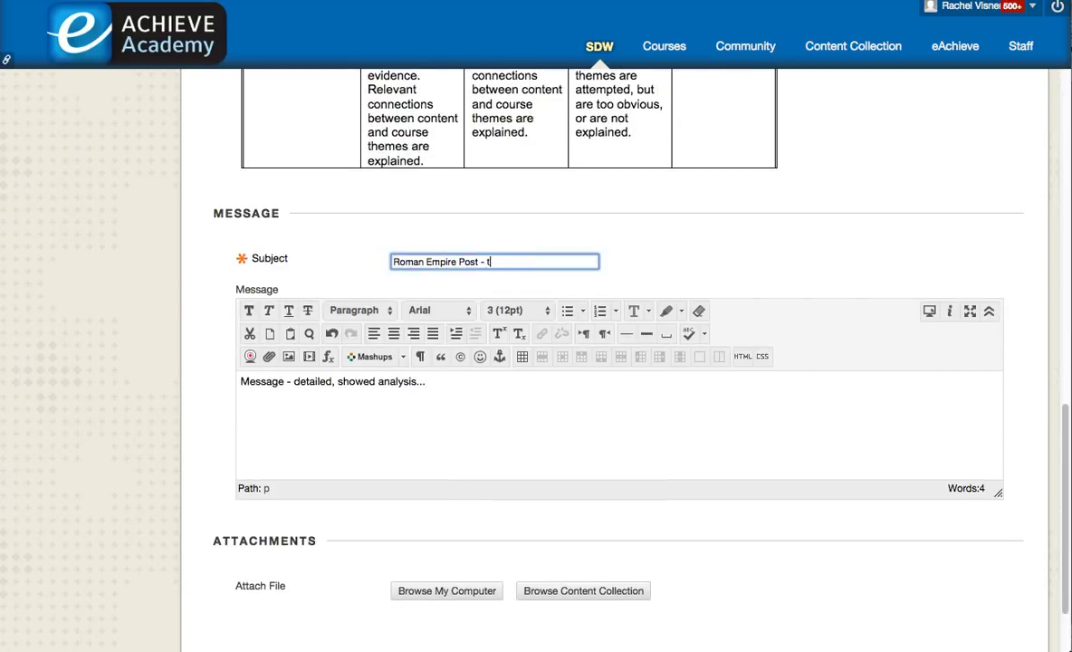
pyautogui.write('est')
pyautogui.scroll(-2, 557, 332)
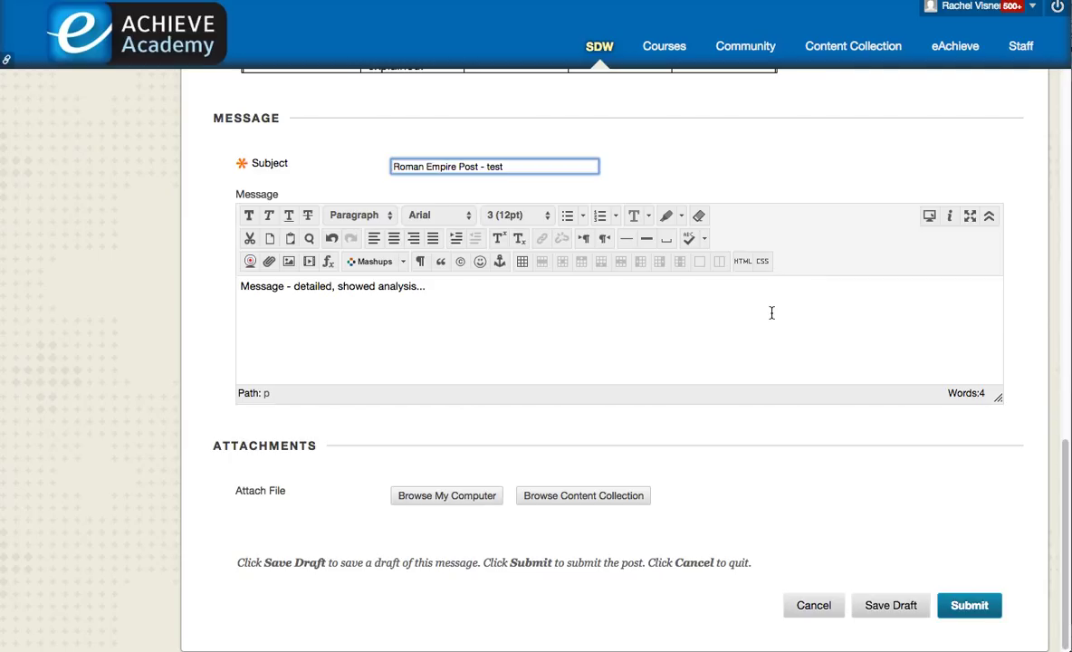
pyautogui.click(959, 606)
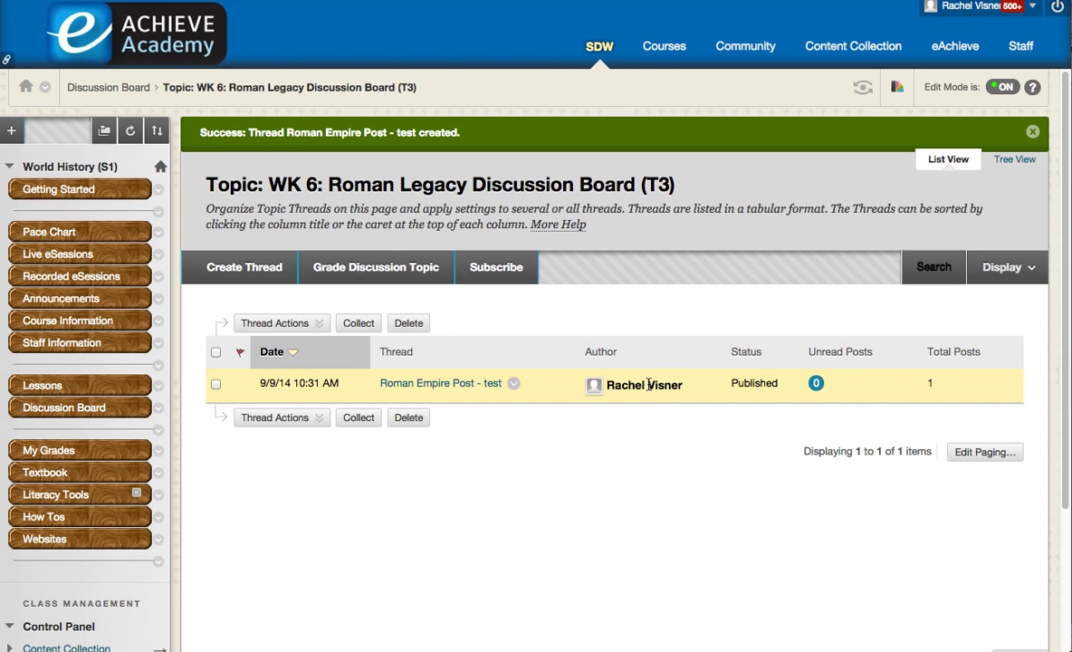
# Step: Open the "Roman Empire Post - test" thread and submit a reply to its post reading "Reply - detailed, thoughtful, specific..."
pyautogui.click(433, 384)
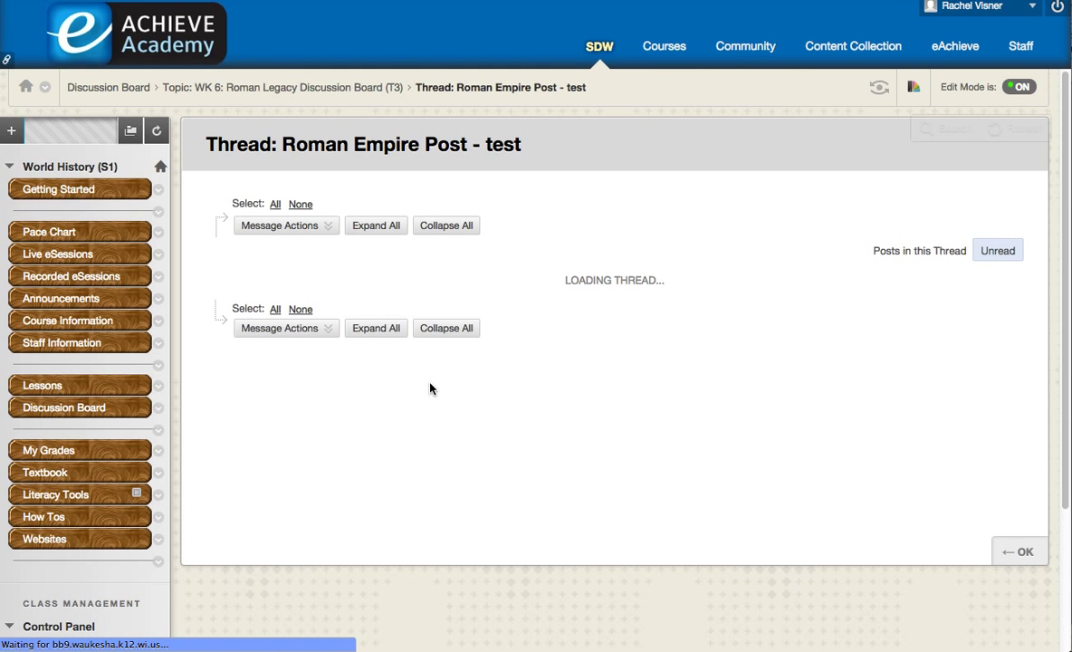
pyautogui.scroll(-3, 431, 389)
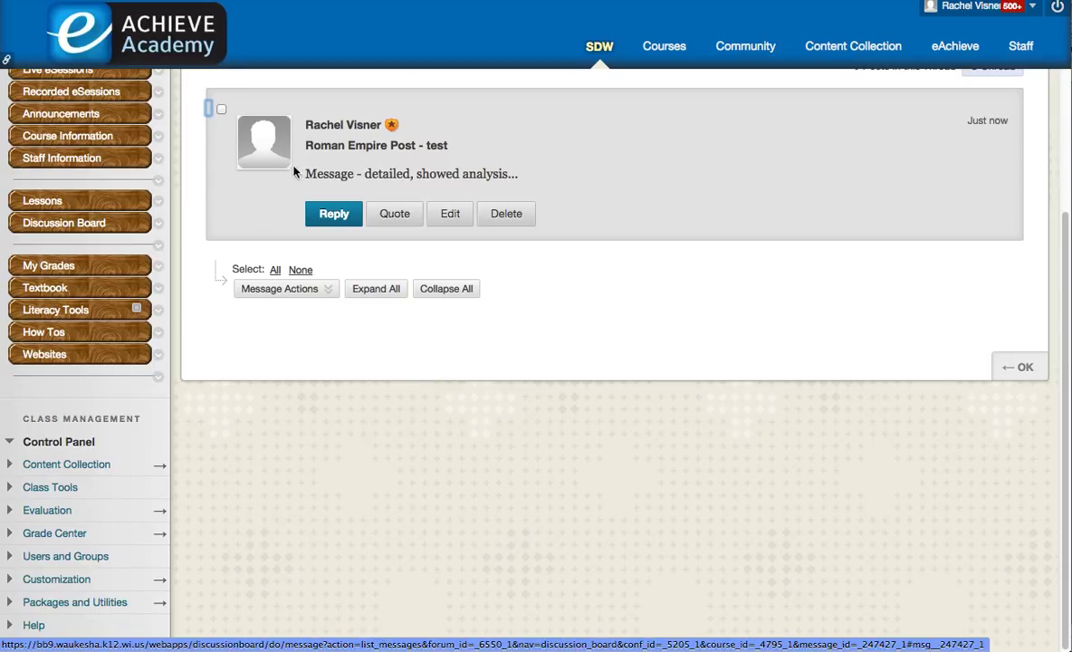
pyautogui.moveTo(288, 173); pyautogui.dragTo(531, 176)
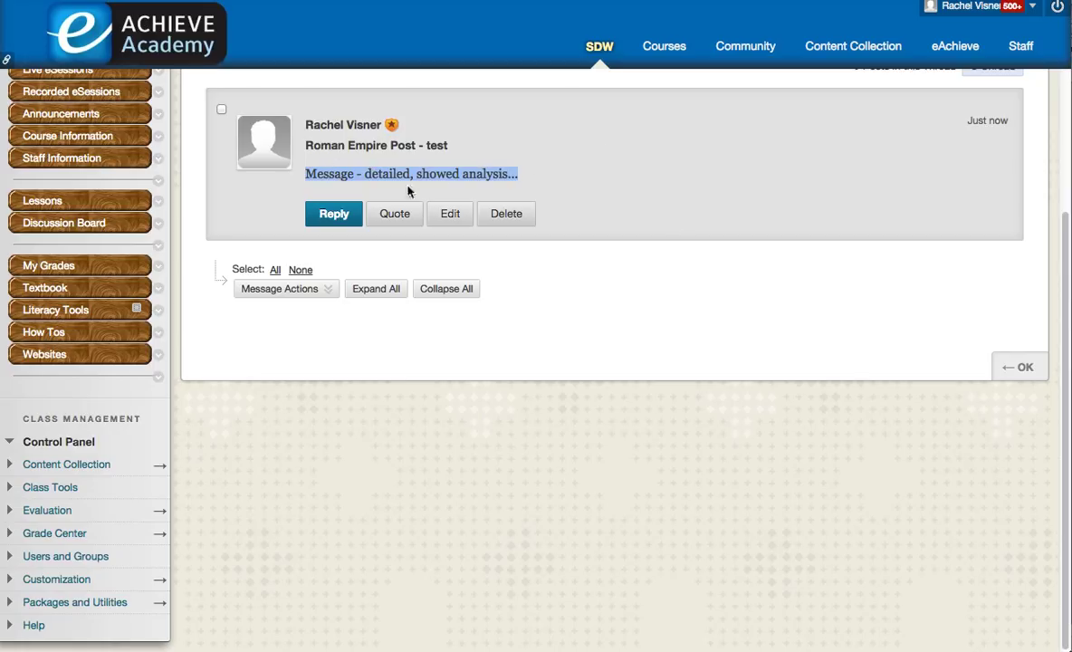
pyautogui.click(334, 216)
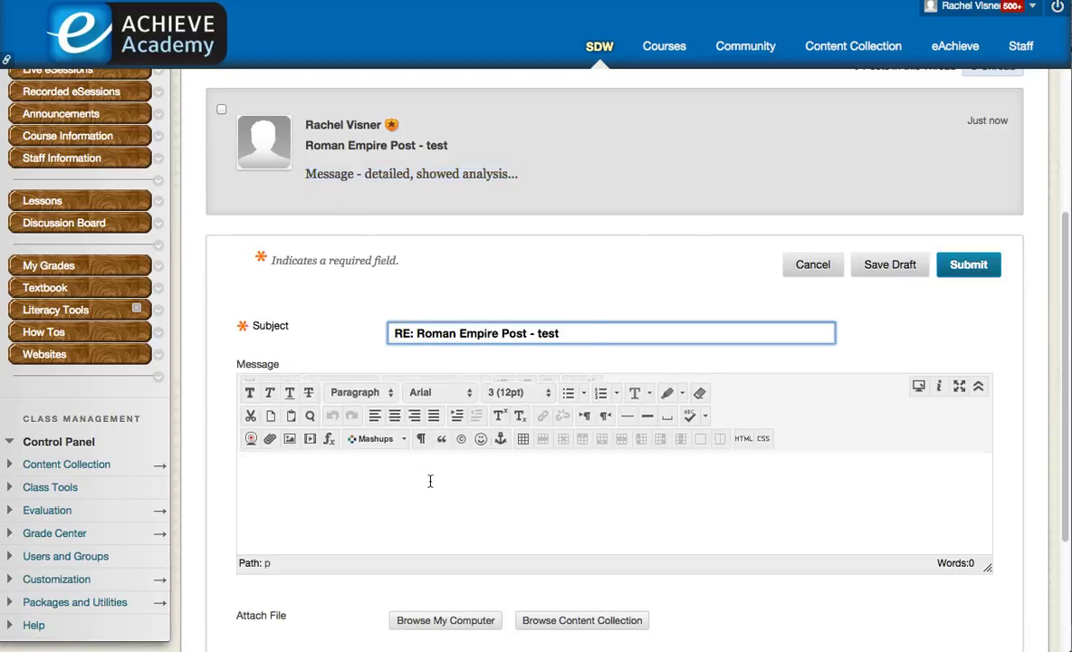
pyautogui.click(433, 479)
pyautogui.write('Reply - detailed, thoughtful, specific...')
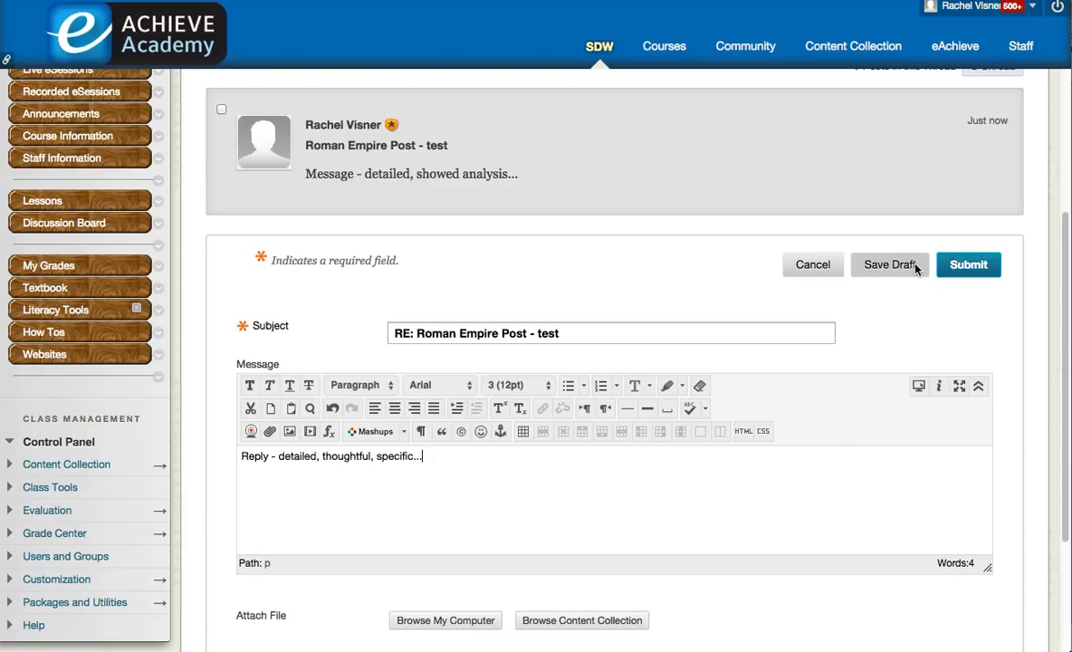
pyautogui.click(967, 265)
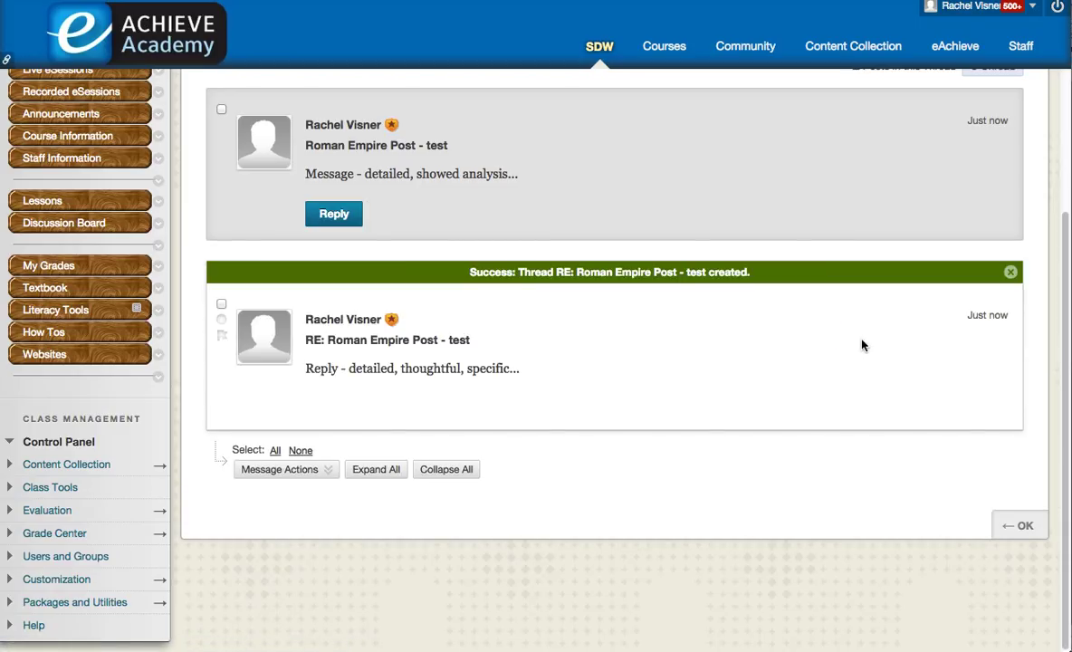
# Step: Return to the WK 6 Roman Legacy topic's thread list and go on to the course's main Discussion Board
pyautogui.moveTo(466, 364)
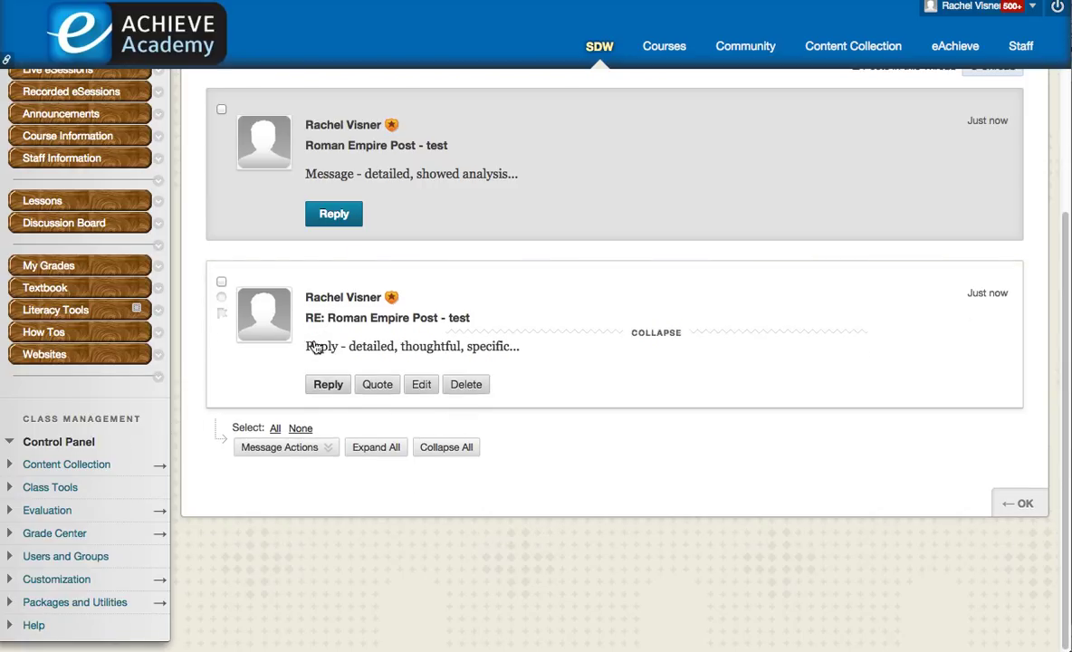
pyautogui.moveTo(471, 152)
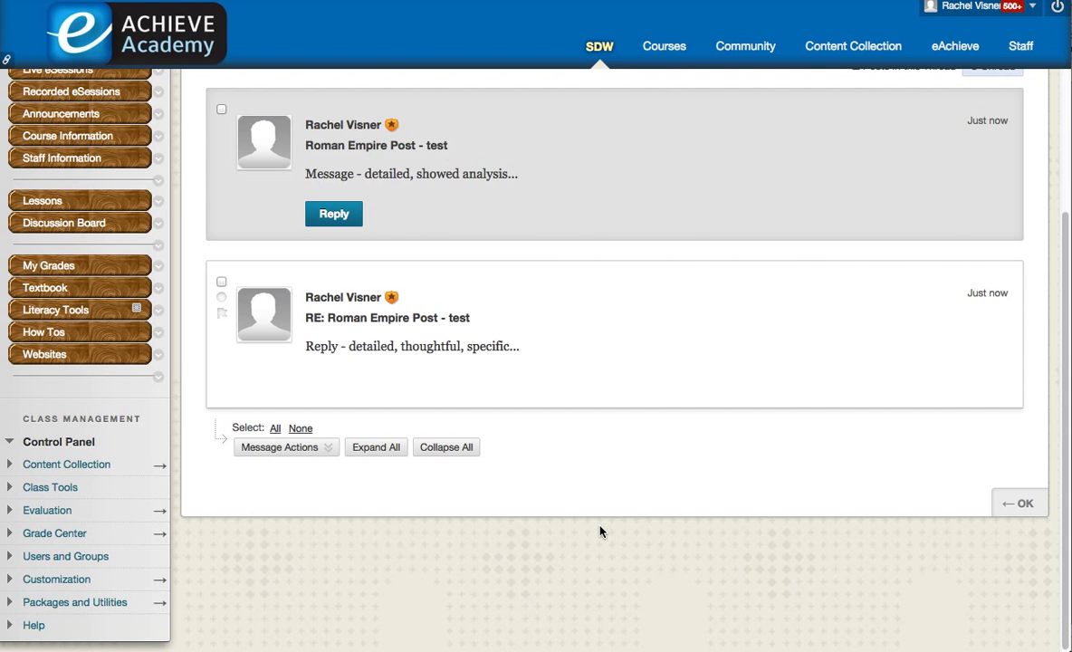
pyautogui.scroll(1, 604, 536)
pyautogui.scroll(4, 604, 536)
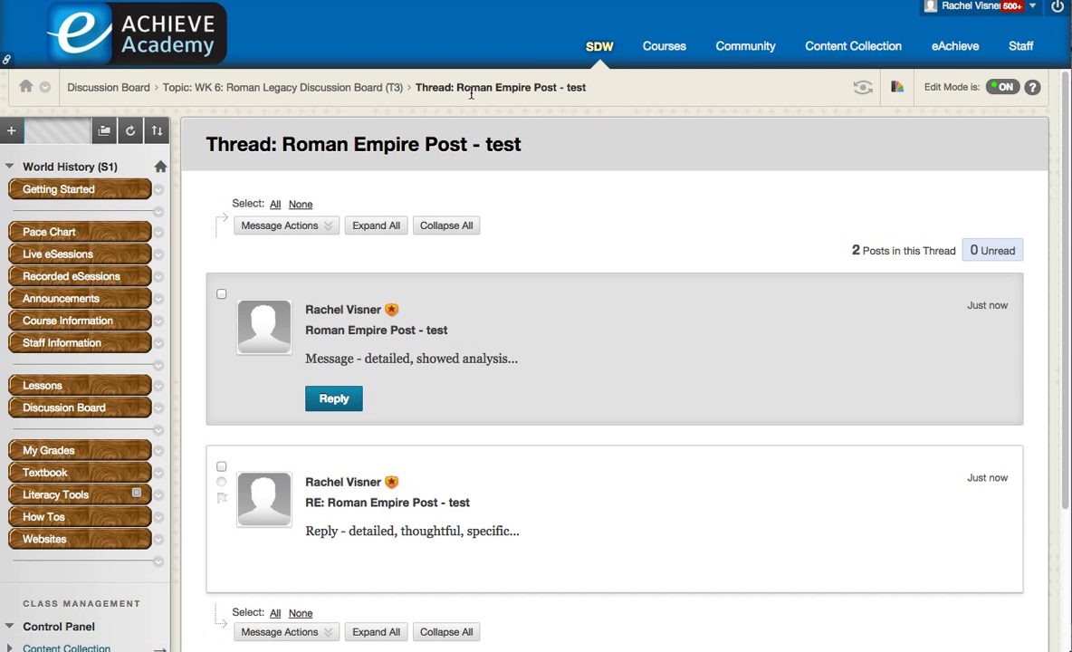
pyautogui.click(256, 88)
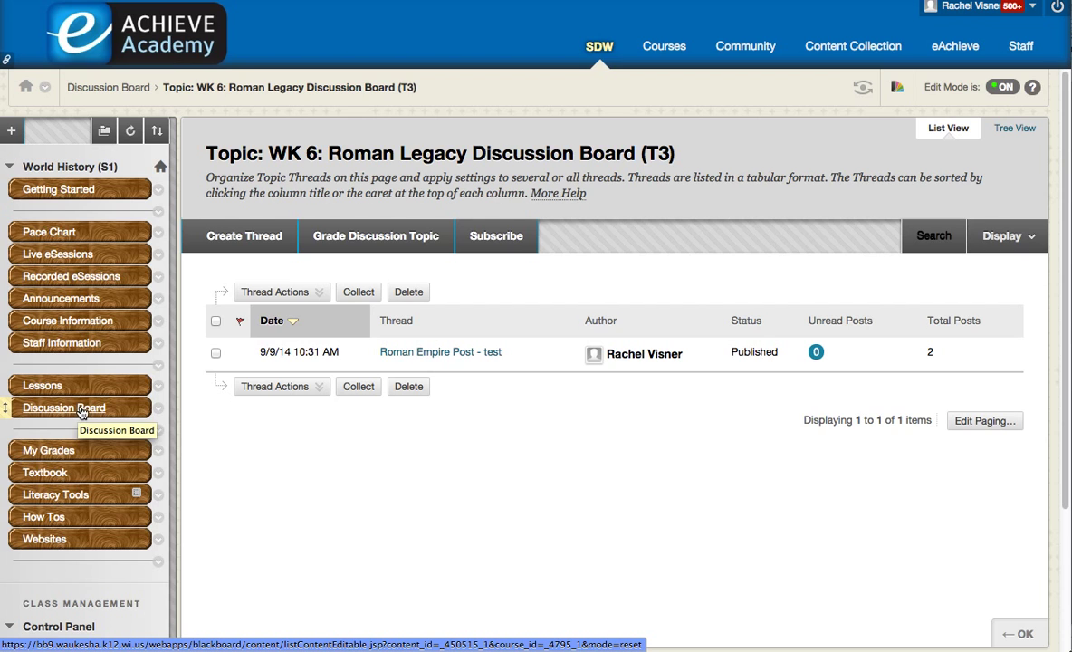
pyautogui.click(86, 408)
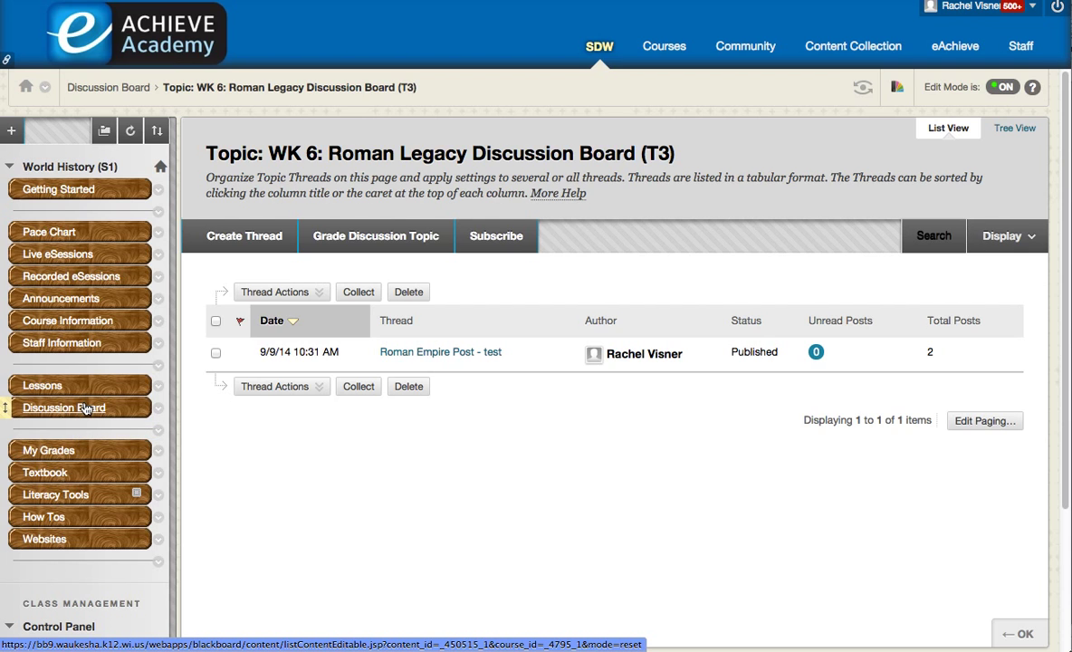